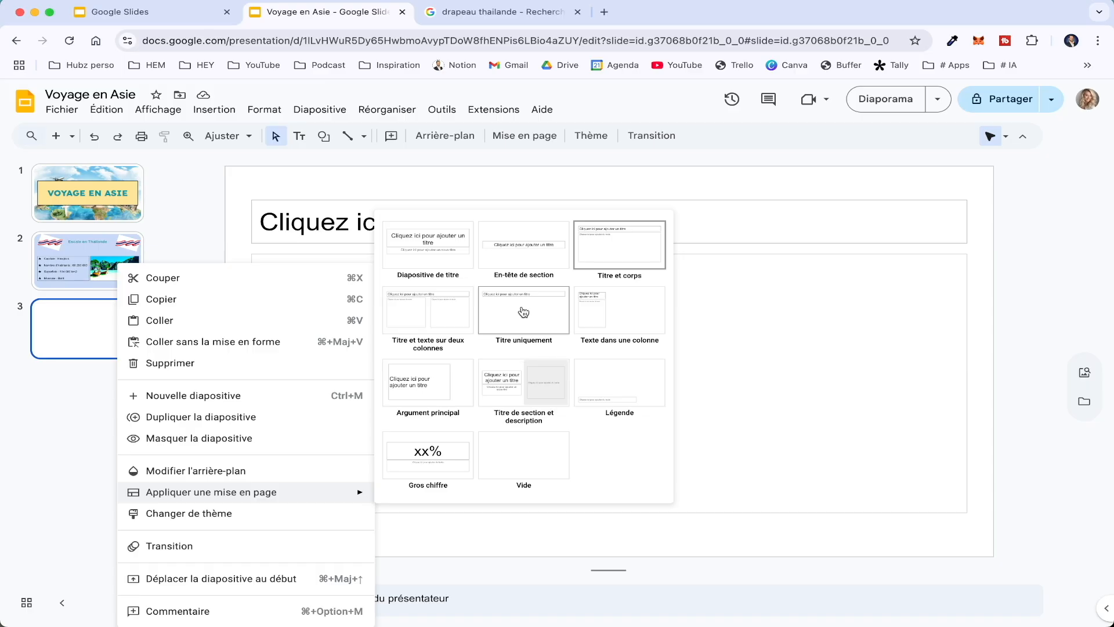
Step: Apply the "Titre uniquement" layout to slide 3 and give it the title "Budget pour le voyage"
{"action": "left_click", "coordinate": [523, 312]}
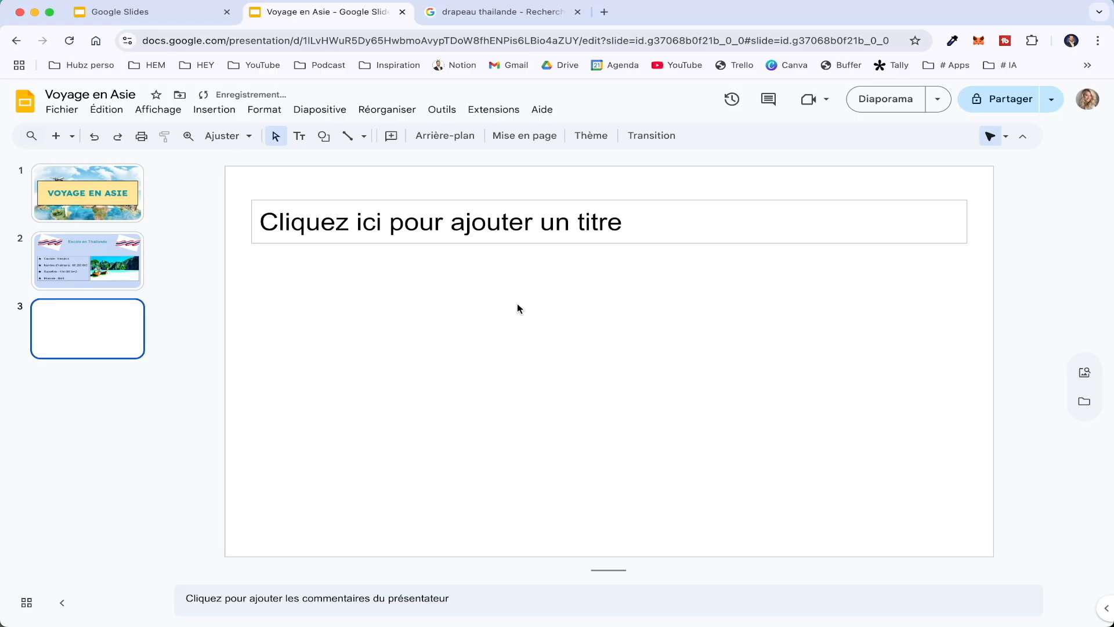
{"action": "left_click", "coordinate": [521, 222]}
{"action": "type", "text": "Budget pour le voyage"}
{"action": "key", "text": "Escape"}
{"action": "key", "text": "Escape"}
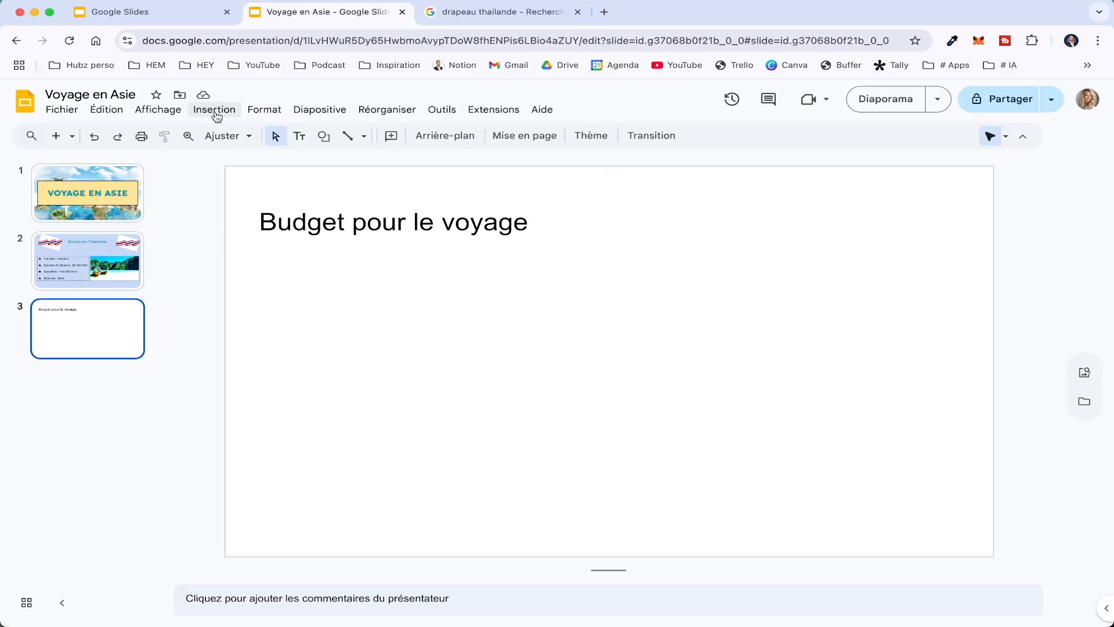
Step: Insert a table with 2 columns and 6 rows on the budget slide
{"action": "left_click", "coordinate": [214, 111]}
{"action": "mouse_move", "coordinate": [246, 228]}
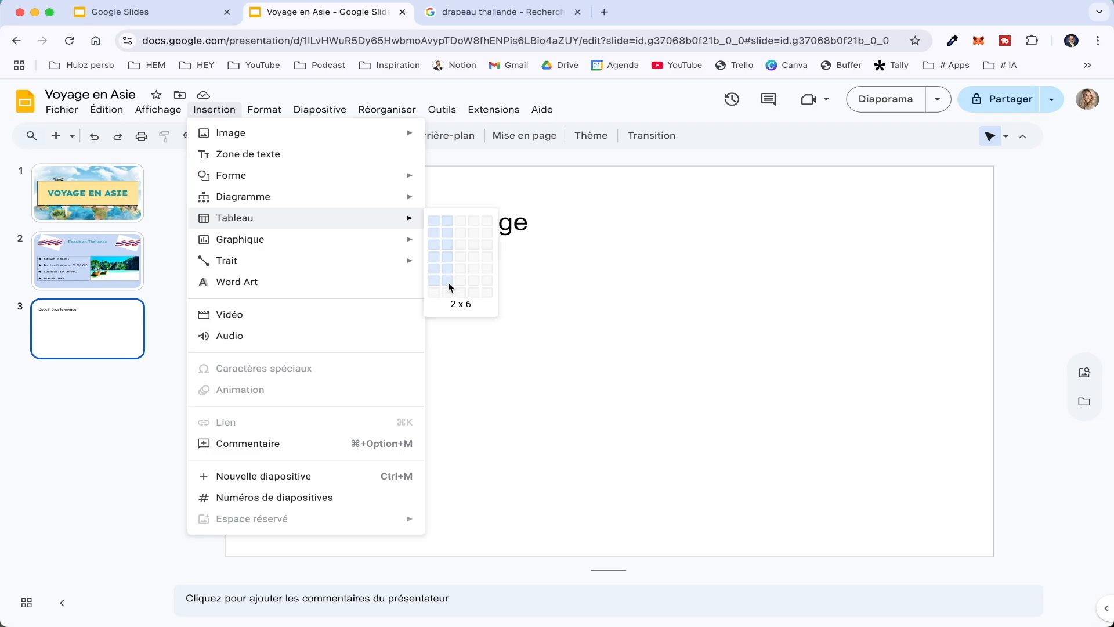
{"action": "left_click", "coordinate": [450, 285]}
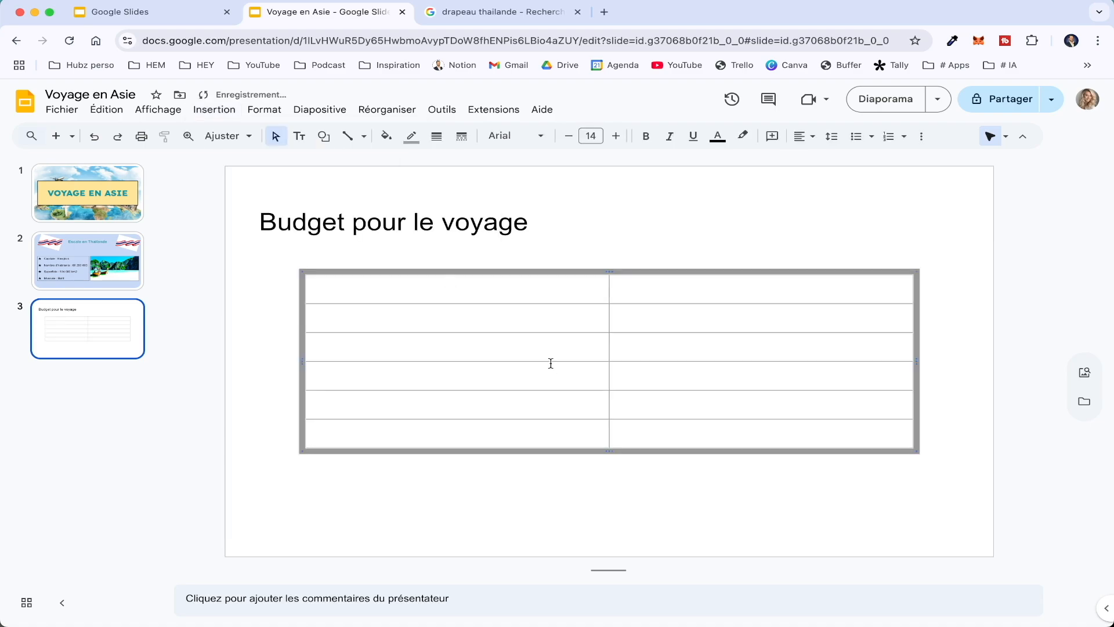
Step: Enter "Description" and "Montant" as the table's column headers and label the last row "Total"
{"action": "left_click", "coordinate": [448, 290]}
{"action": "type", "text": "Description"}
{"action": "key", "text": "Tab"}
{"action": "type", "text": "Montant"}
{"action": "left_click", "coordinate": [374, 434]}
{"action": "type", "text": "Total"}
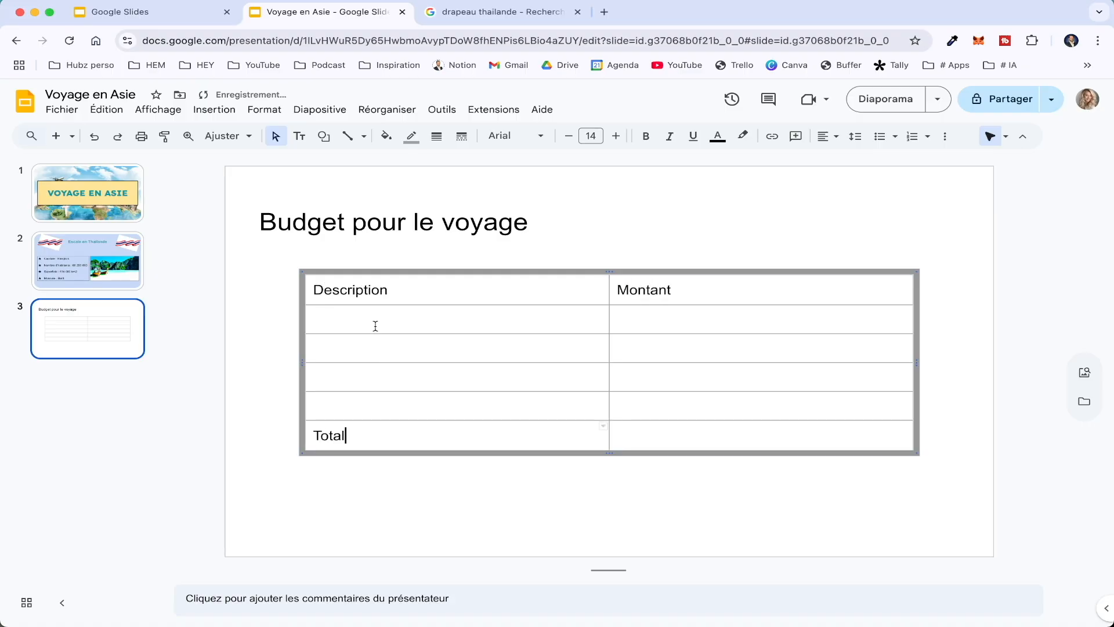
Step: Fill the Description column between the header and Total with "Avion", "Visa", "Logement" and "Loisirs"
{"action": "left_click", "coordinate": [375, 326]}
{"action": "type", "text": "Avion"}
{"action": "key", "text": "Down"}
{"action": "type", "text": "Visa"}
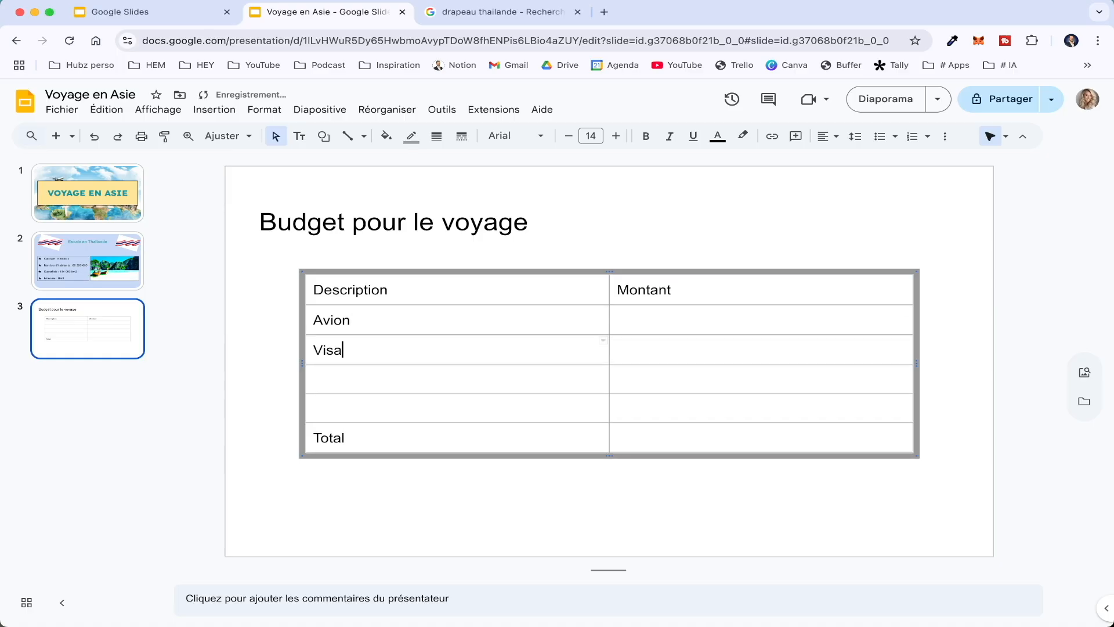
{"action": "key", "text": "Down"}
{"action": "type", "text": "Transport"}
{"action": "key", "text": "BackSpace"}
{"action": "key", "text": "BackSpace"}
{"action": "key", "text": "BackSpace"}
{"action": "key", "text": "BackSpace"}
{"action": "key", "text": "BackSpace"}
{"action": "key", "text": "BackSpace"}
{"action": "key", "text": "BackSpace"}
{"action": "key", "text": "BackSpace"}
{"action": "key", "text": "BackSpace"}
{"action": "type", "text": "Logement"}
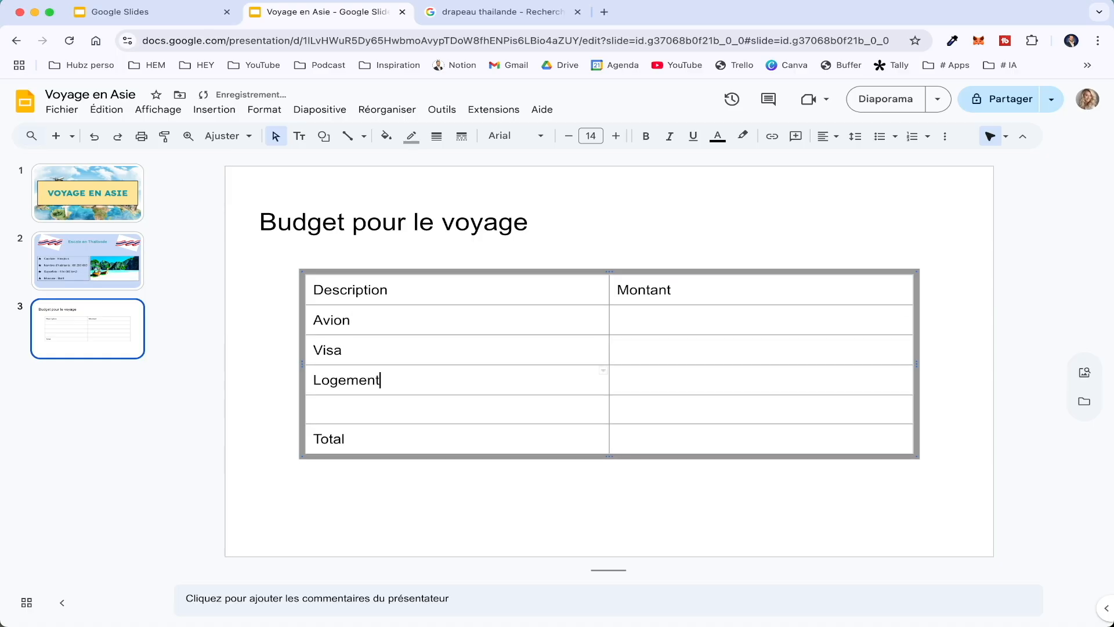
{"action": "key", "text": "Down"}
{"action": "type", "text": "Loisirs"}
Step: Fill the Montant column with 1000 €, 200 €, 1200 € and 500 €, and 2900 € in the Total row
{"action": "left_click", "coordinate": [662, 316]}
{"action": "type", "text": "1000 €"}
{"action": "key", "text": "Tab"}
{"action": "key", "text": "Tab"}
{"action": "type", "text": "200 €"}
{"action": "key", "text": "Tab"}
{"action": "key", "text": "Tab"}
{"action": "type", "text": "1200 €"}
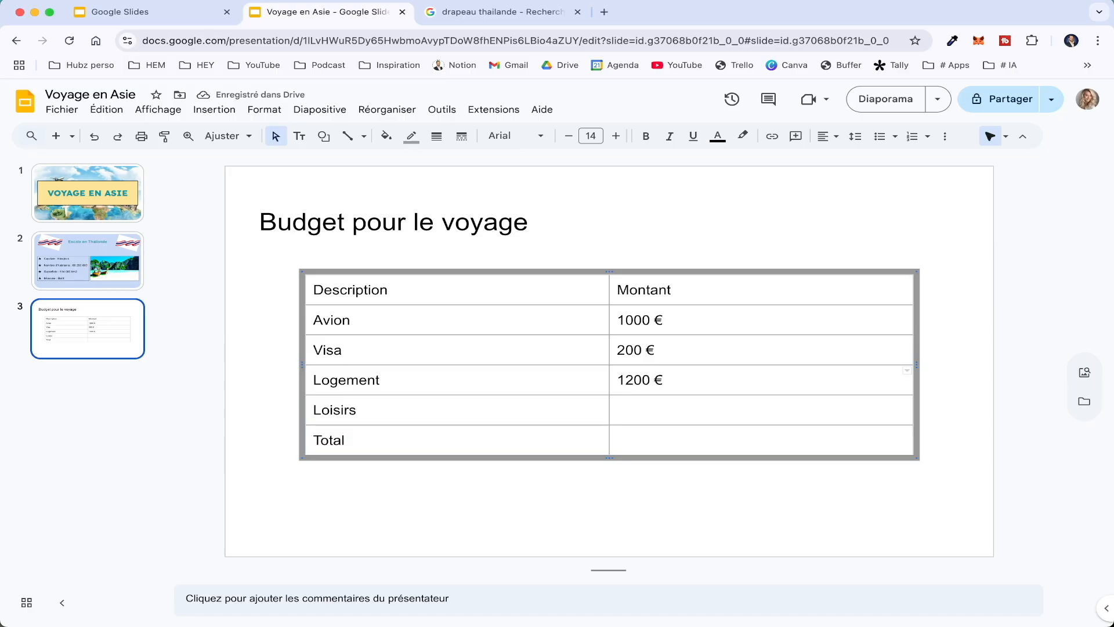
{"action": "key", "text": "Tab"}
{"action": "key", "text": "Tab"}
{"action": "type", "text": "500 €"}
{"action": "key", "text": "Tab"}
{"action": "key", "text": "Tab"}
{"action": "type", "text": "2900 €"}
Step: Align the table with the slide title's left edge and narrow it to about 40% of the slide width, keeping Description wider than Montant
{"action": "left_click", "coordinate": [706, 272]}
{"action": "left_click_drag", "start_coordinate": [706, 271], "coordinate": [655, 288]}
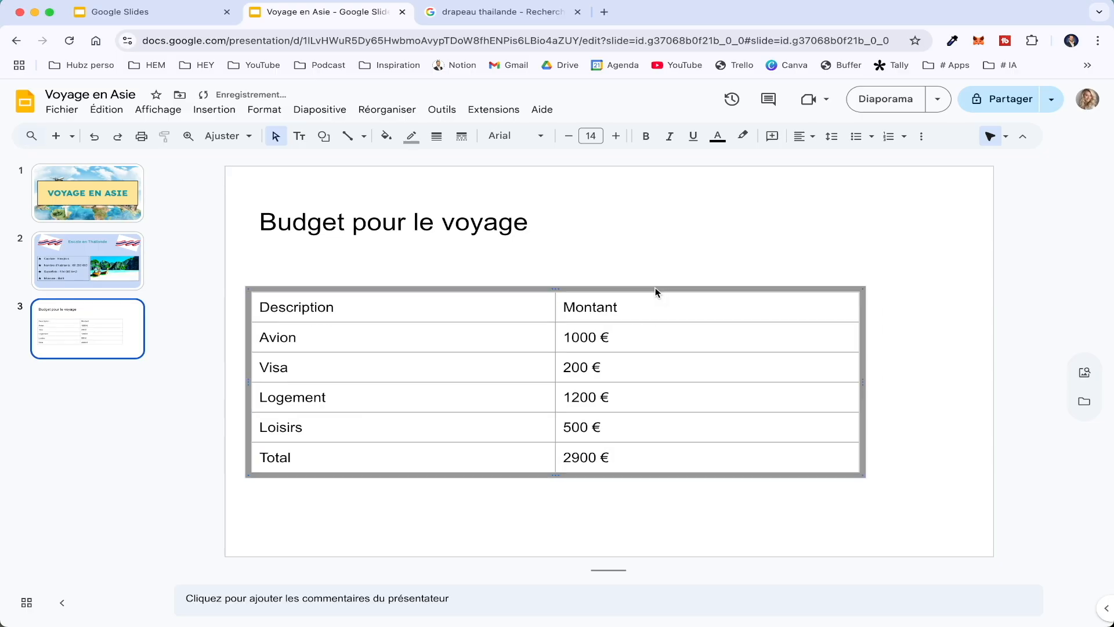
{"action": "left_click_drag", "start_coordinate": [864, 382], "coordinate": [704, 401]}
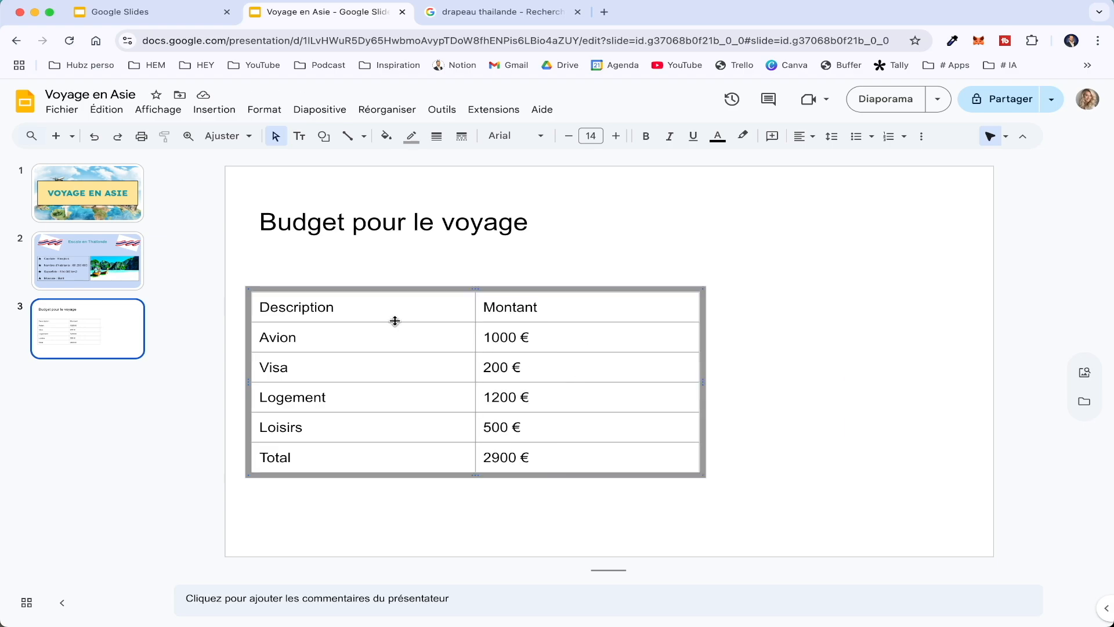
{"action": "mouse_move", "coordinate": [374, 323]}
{"action": "left_mouse_down"}
{"action": "mouse_move", "coordinate": [369, 343]}
{"action": "mouse_move", "coordinate": [367, 321]}
{"action": "left_mouse_up"}
{"action": "left_click_drag", "start_coordinate": [474, 308], "coordinate": [399, 319]}
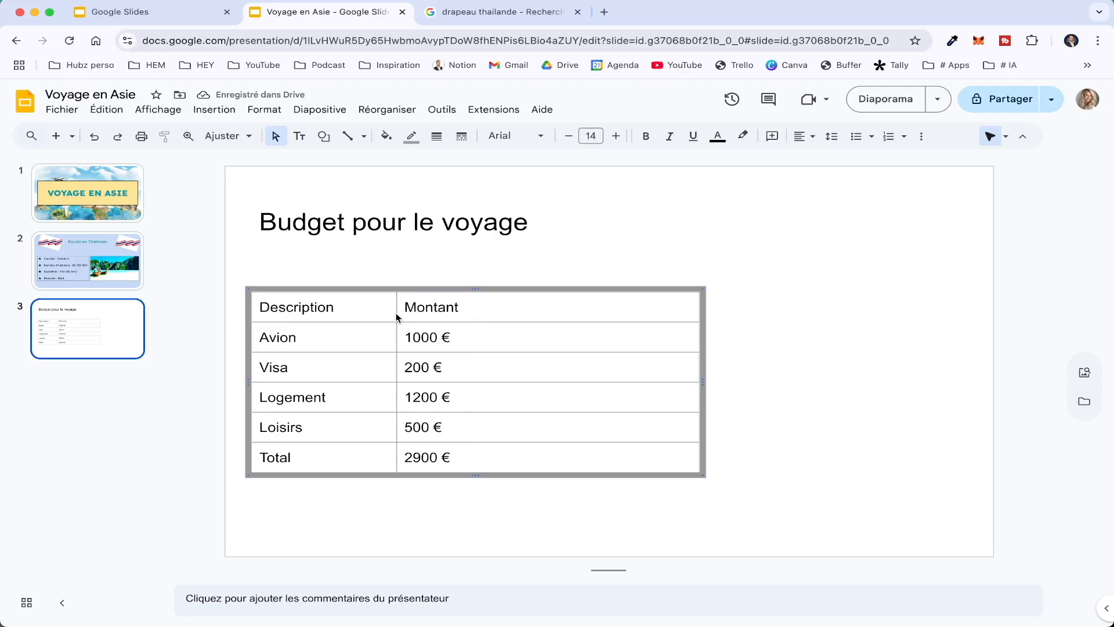
{"action": "left_click_drag", "start_coordinate": [702, 364], "coordinate": [568, 330]}
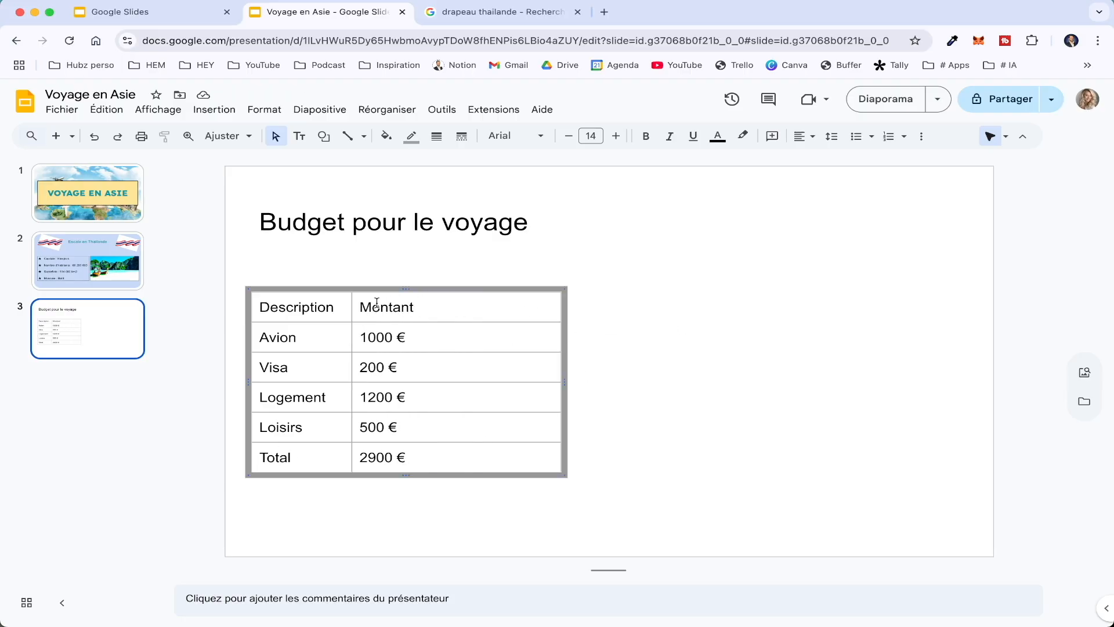
{"action": "left_click_drag", "start_coordinate": [352, 322], "coordinate": [441, 322]}
Step: Set the border color of the whole budget table to black
{"action": "left_click", "coordinate": [412, 137]}
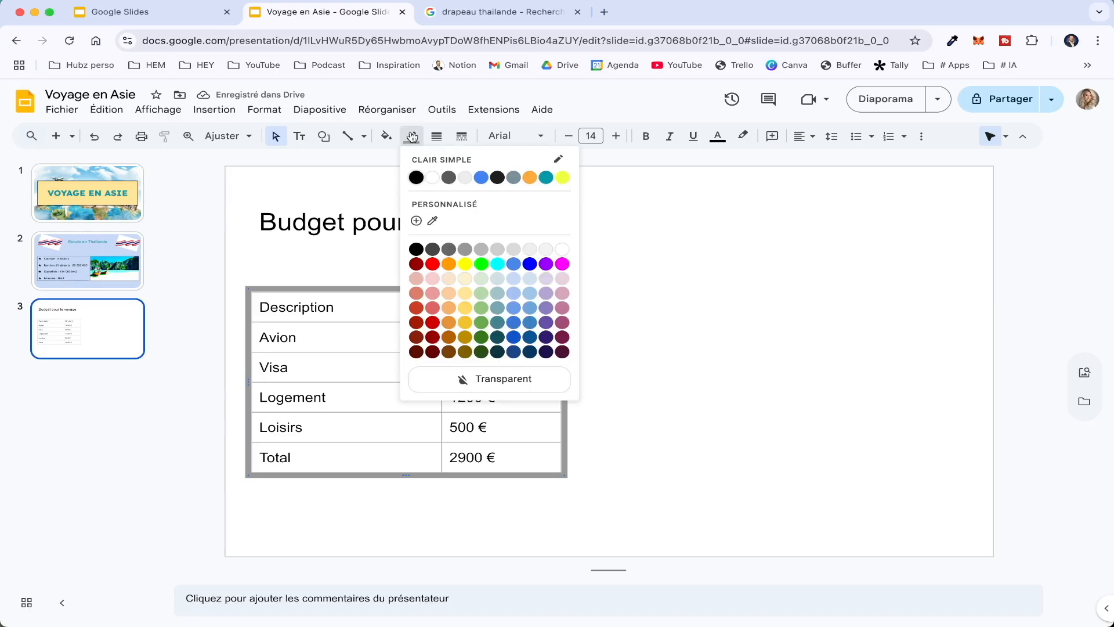
{"action": "left_click", "coordinate": [416, 174]}
{"action": "left_click", "coordinate": [435, 301]}
{"action": "left_click", "coordinate": [437, 298]}
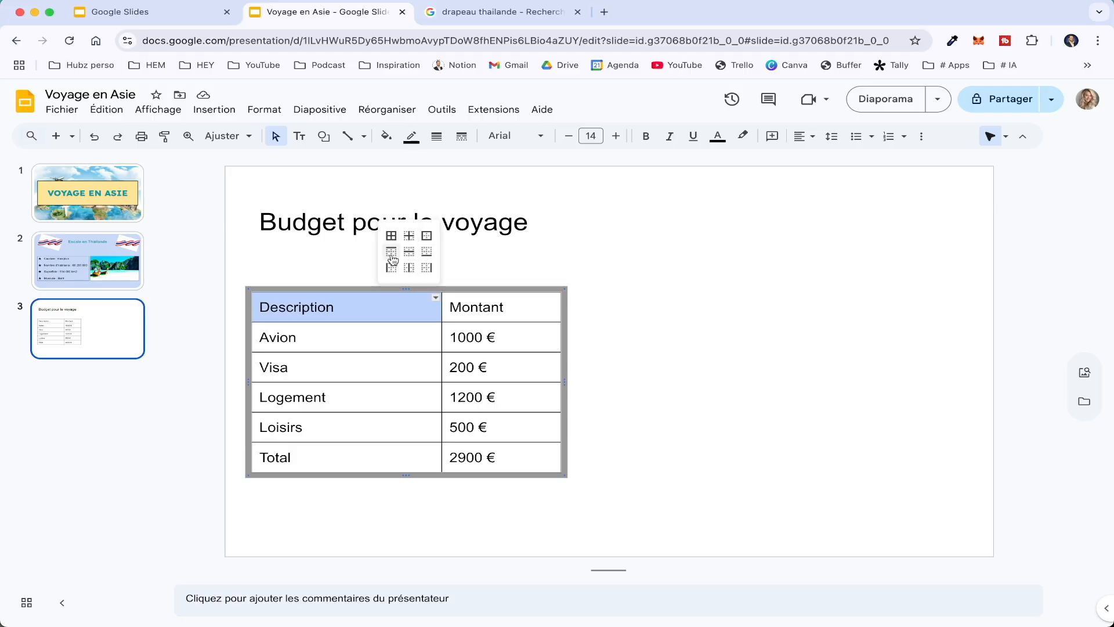
{"action": "left_click", "coordinate": [648, 345]}
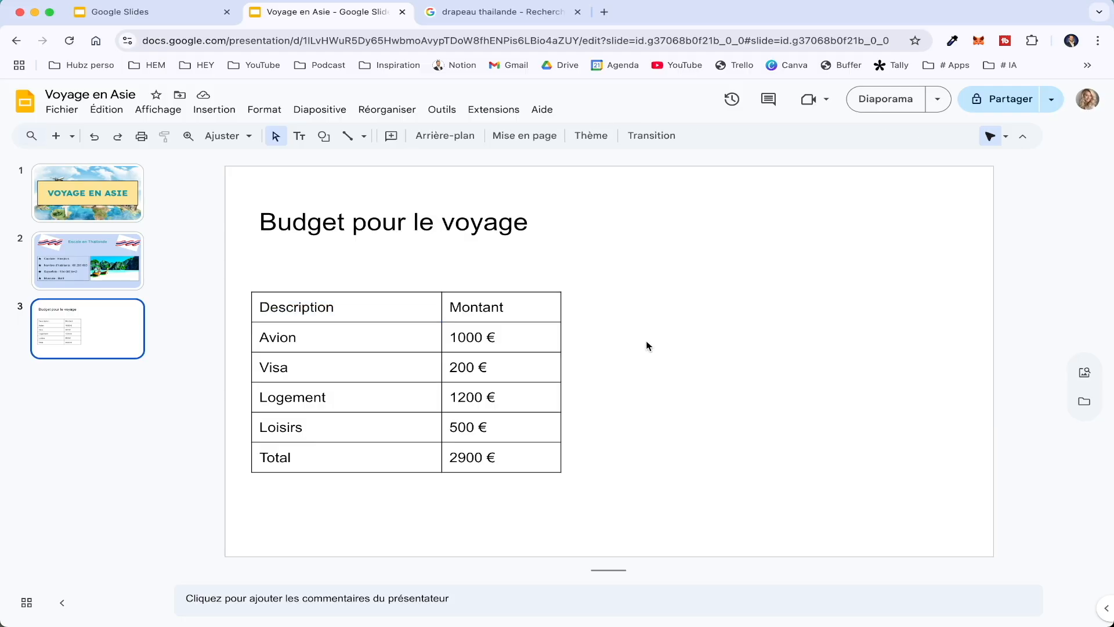
Step: Fill the table's header row with a light golden yellow and make its text bold
{"action": "left_click", "coordinate": [383, 293]}
{"action": "left_click", "coordinate": [362, 308]}
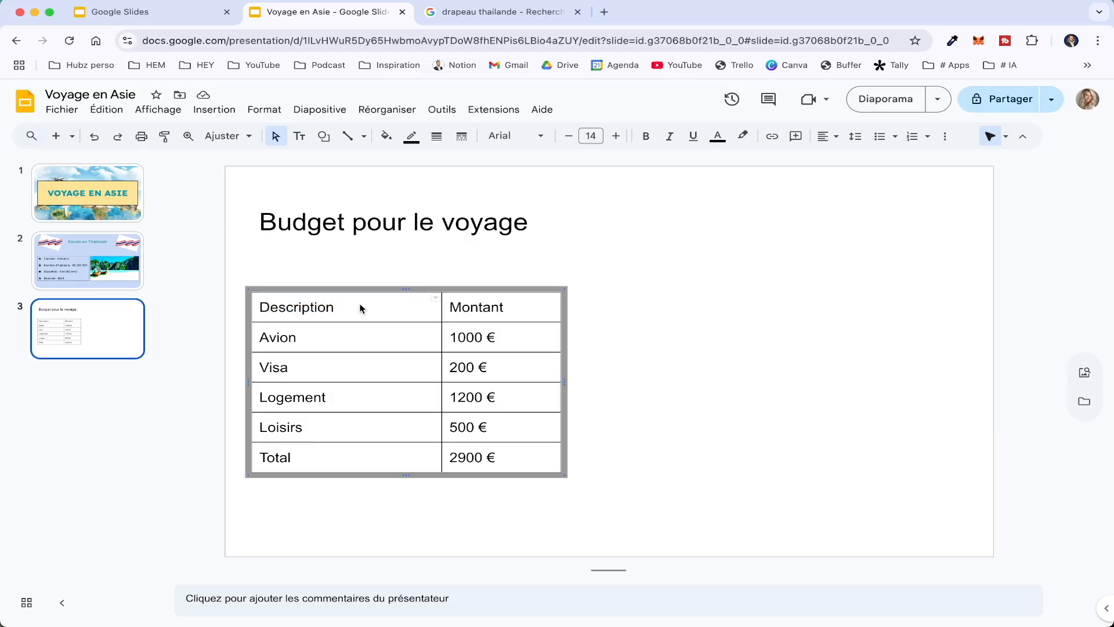
{"action": "left_click_drag", "start_coordinate": [461, 306], "coordinate": [408, 308]}
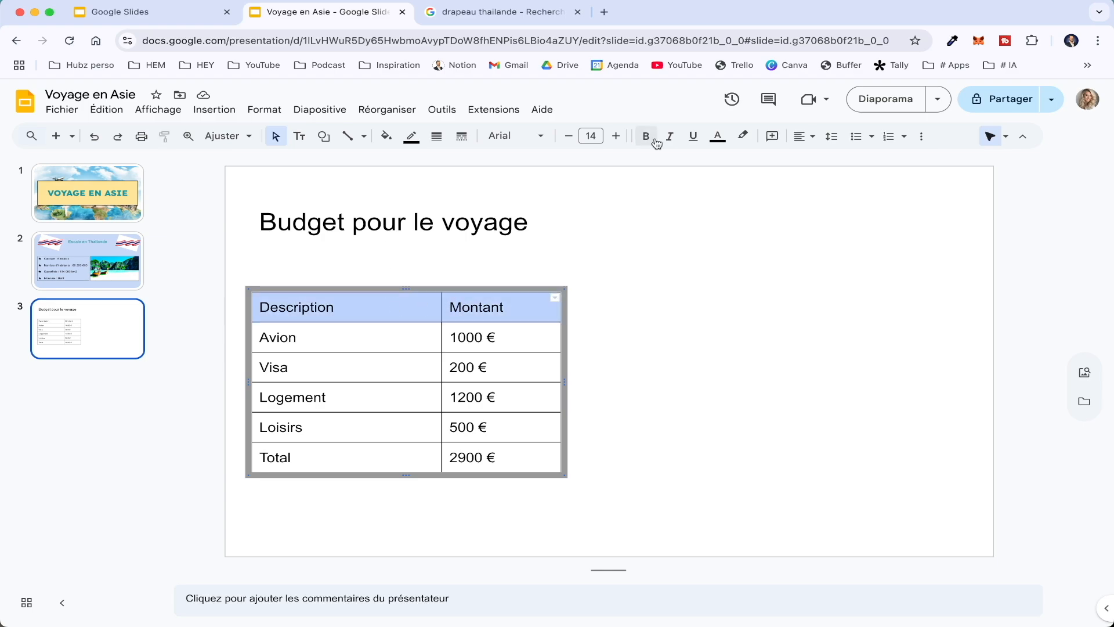
{"action": "left_click", "coordinate": [386, 138]}
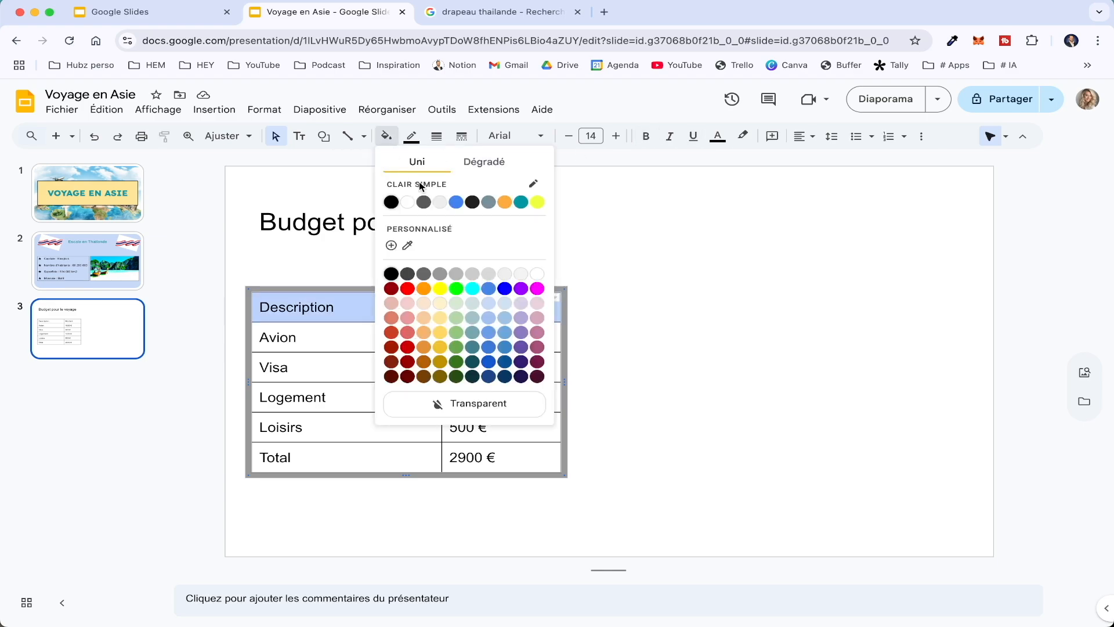
{"action": "left_click", "coordinate": [443, 331]}
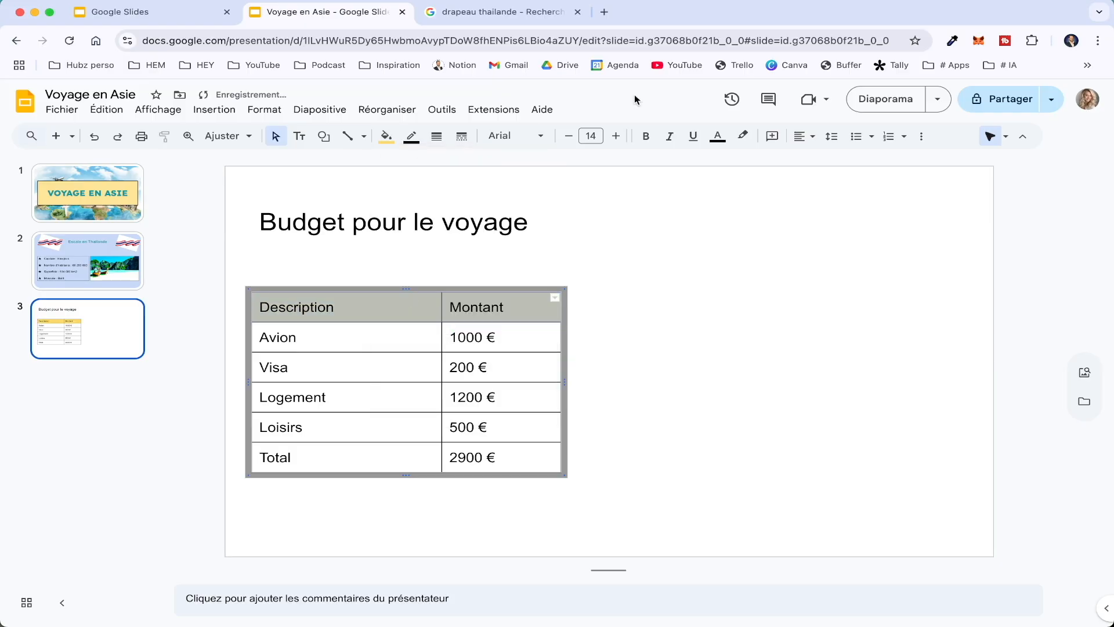
{"action": "left_click", "coordinate": [681, 325]}
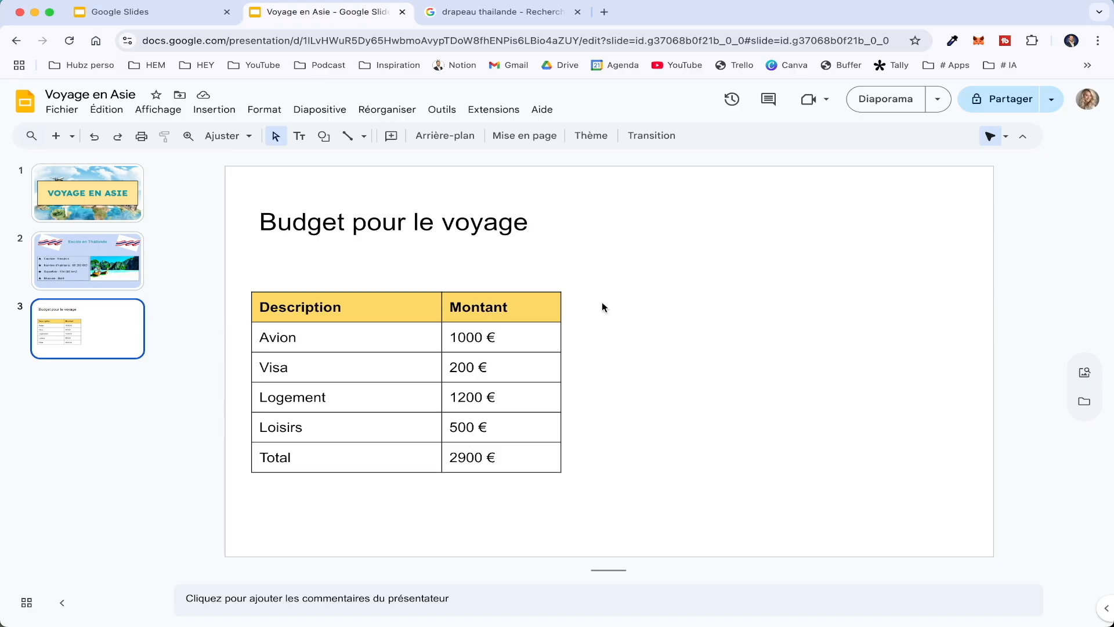
Step: Insert a pie chart (Secteurs) on the budget slide beside the table
{"action": "left_click", "coordinate": [215, 110]}
{"action": "mouse_move", "coordinate": [278, 238]}
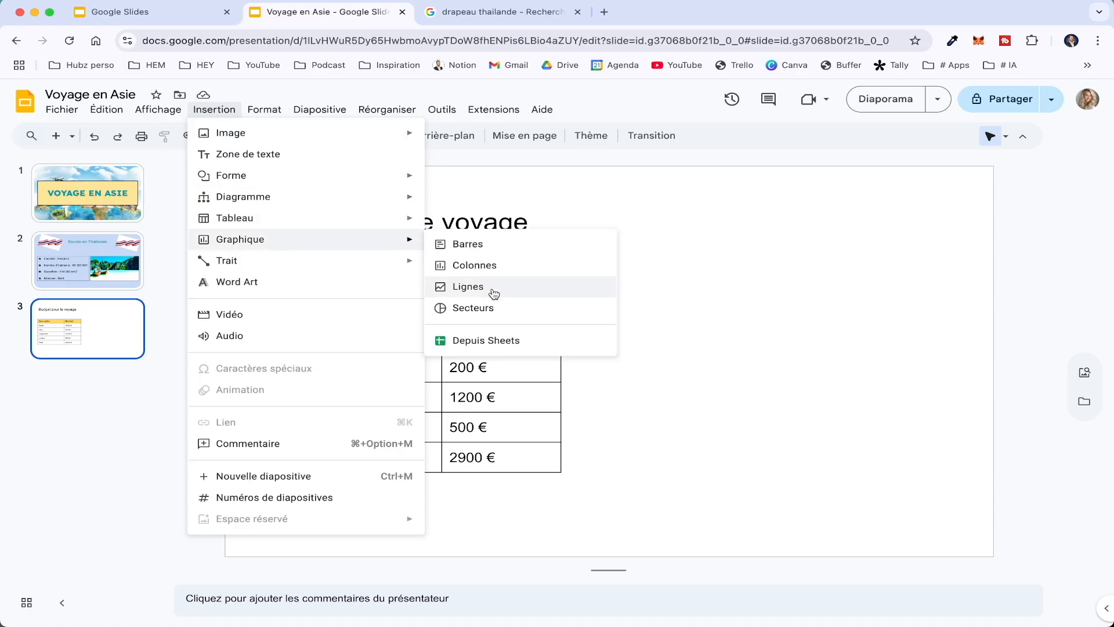
{"action": "left_click", "coordinate": [493, 308]}
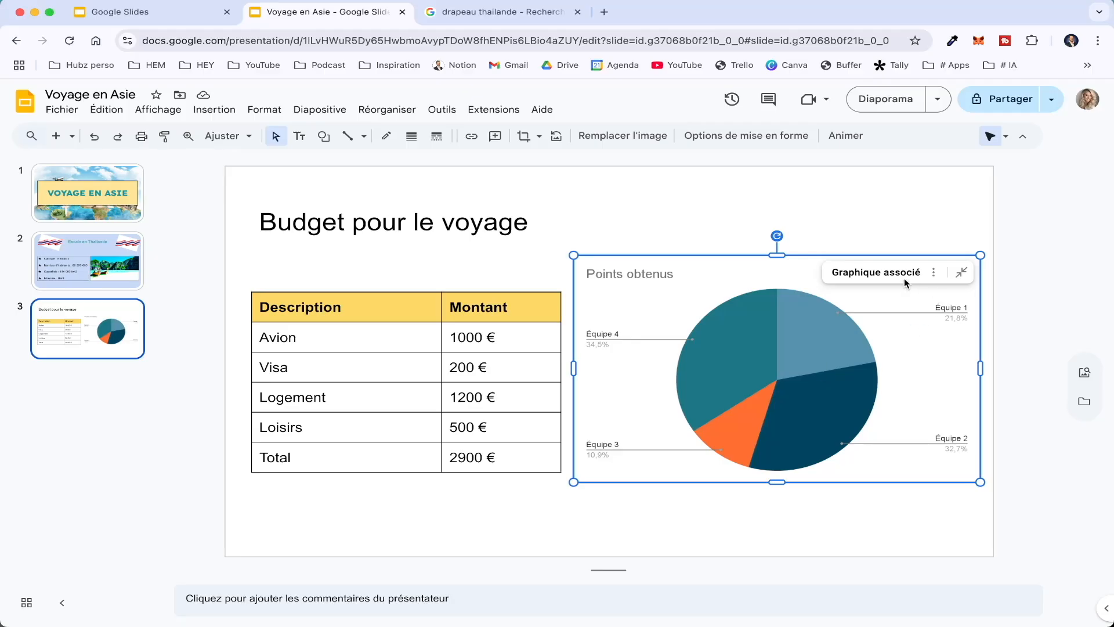
Step: Open the pie chart's source spreadsheet and replace its sample data with Description/Montant rows: Avion 1 000€, Visa 200€, Logement 1 200€, Loisirs 500€
{"action": "left_click", "coordinate": [933, 273]}
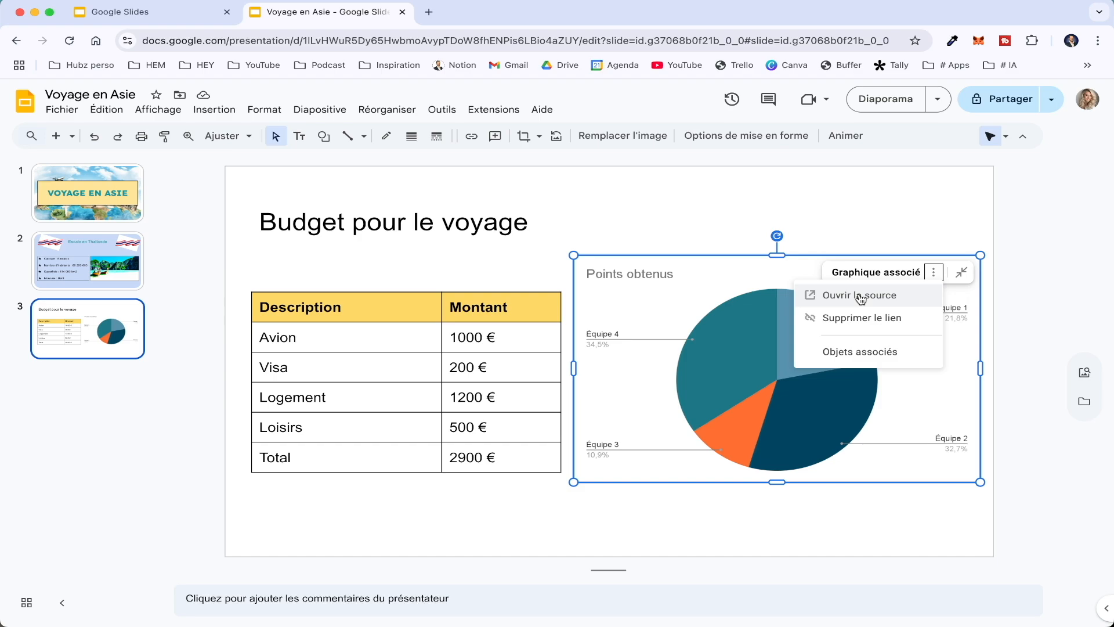
{"action": "left_click", "coordinate": [785, 382]}
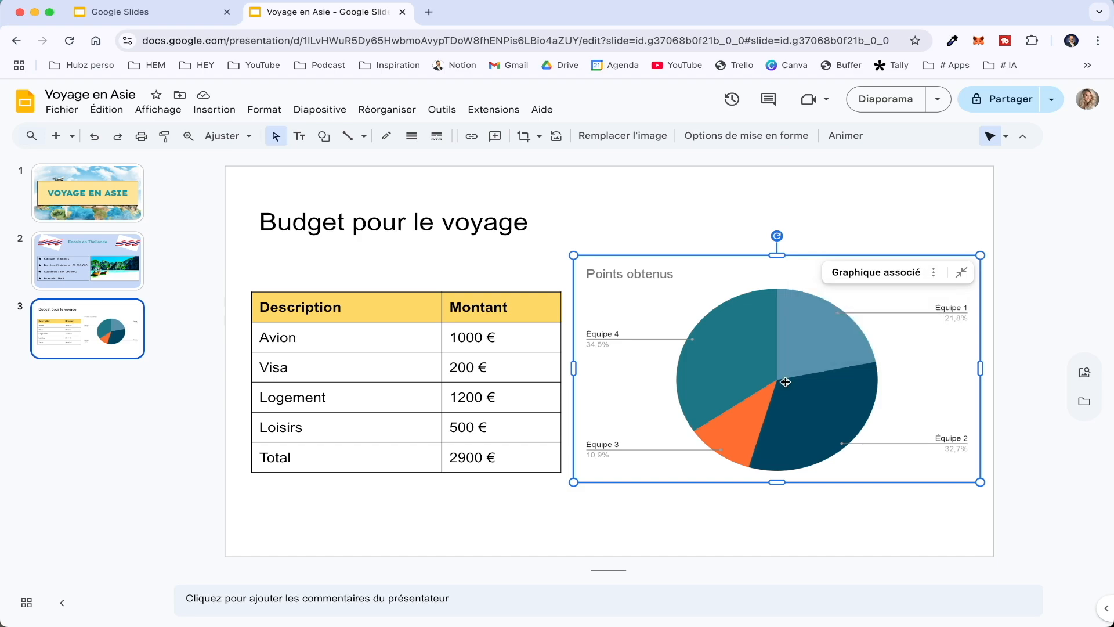
{"action": "left_click", "coordinate": [933, 273]}
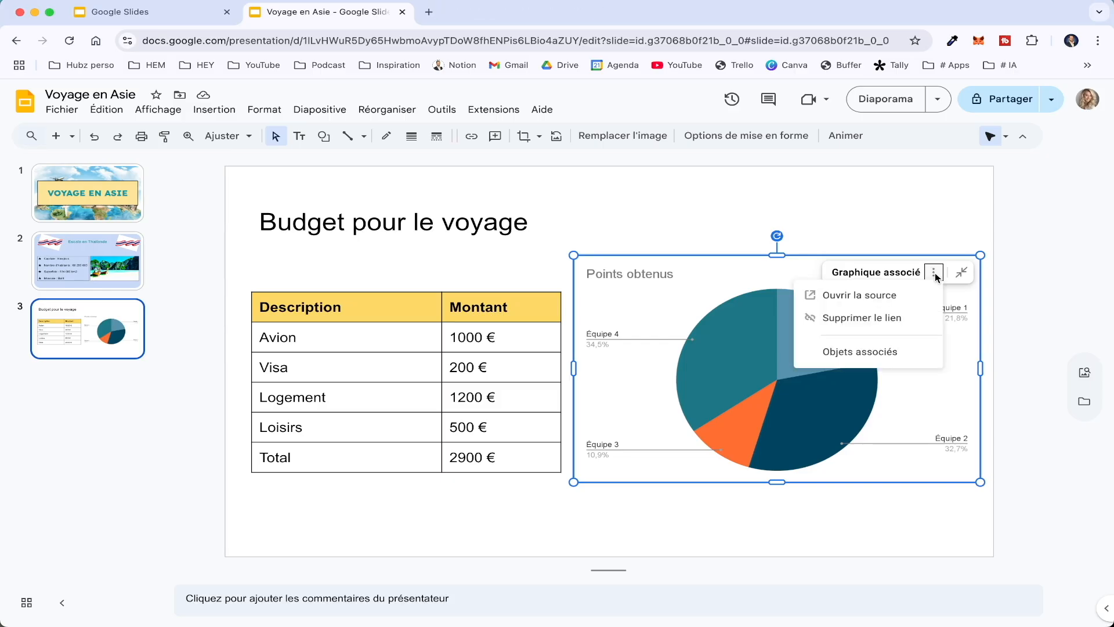
{"action": "left_click", "coordinate": [886, 295]}
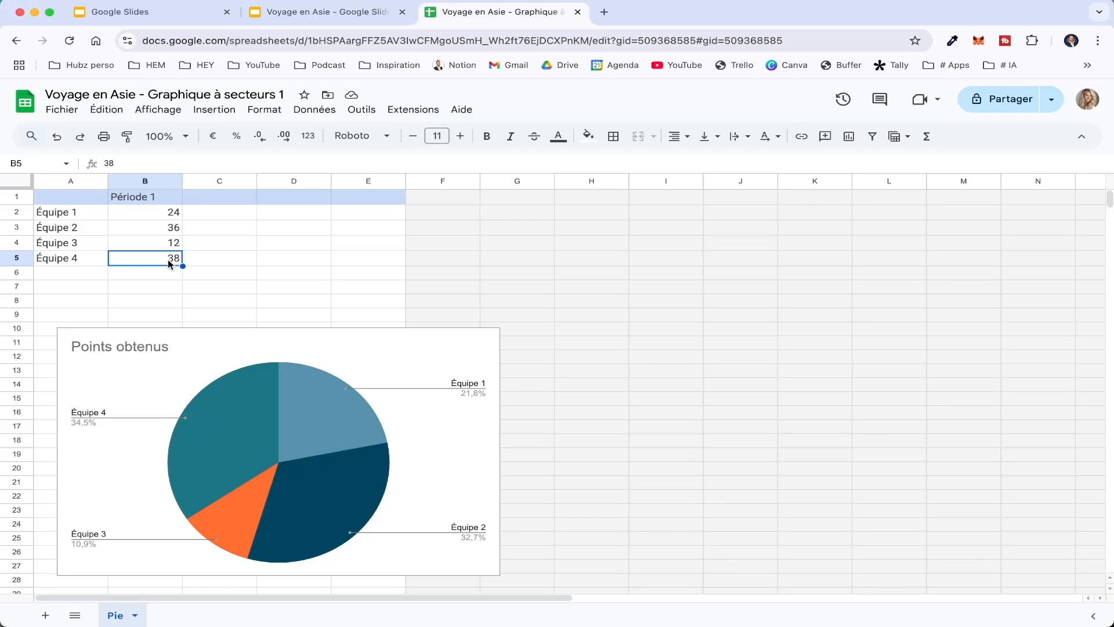
{"action": "left_click_drag", "start_coordinate": [174, 265], "coordinate": [85, 200]}
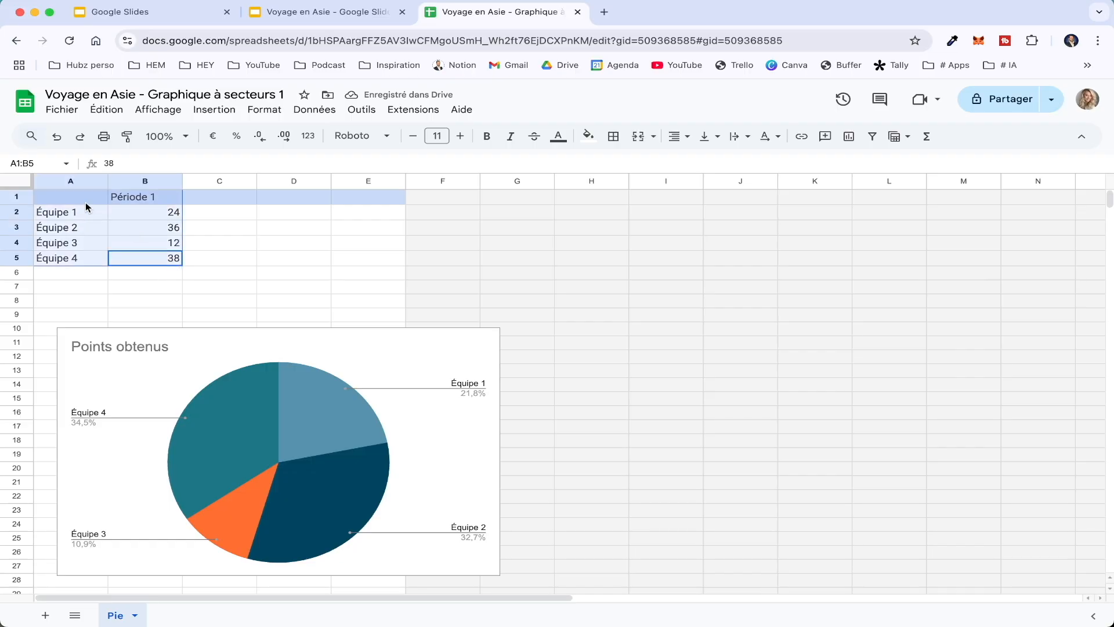
{"action": "type", "text": "Description\tMontant Avion\t1 000€ Visa\t200€ Logement\t1 200€ Loisirs\t500€"}
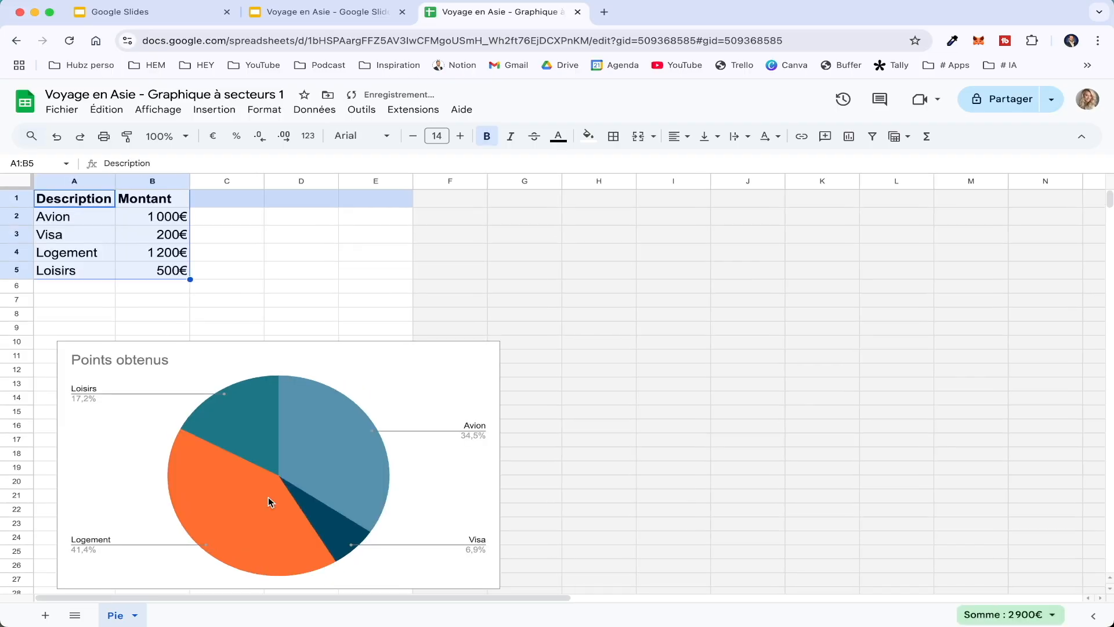
Step: Change the pie chart's title to "Budget" in the source spreadsheet
{"action": "double_click", "coordinate": [124, 348]}
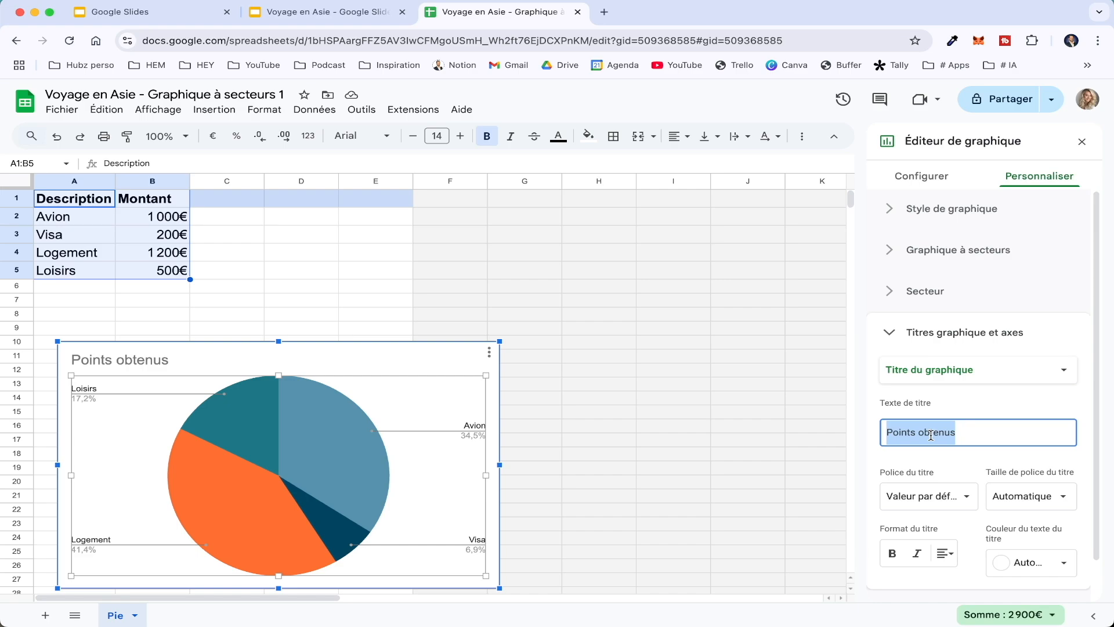
{"action": "type", "text": "Budget"}
{"action": "left_click", "coordinate": [822, 411]}
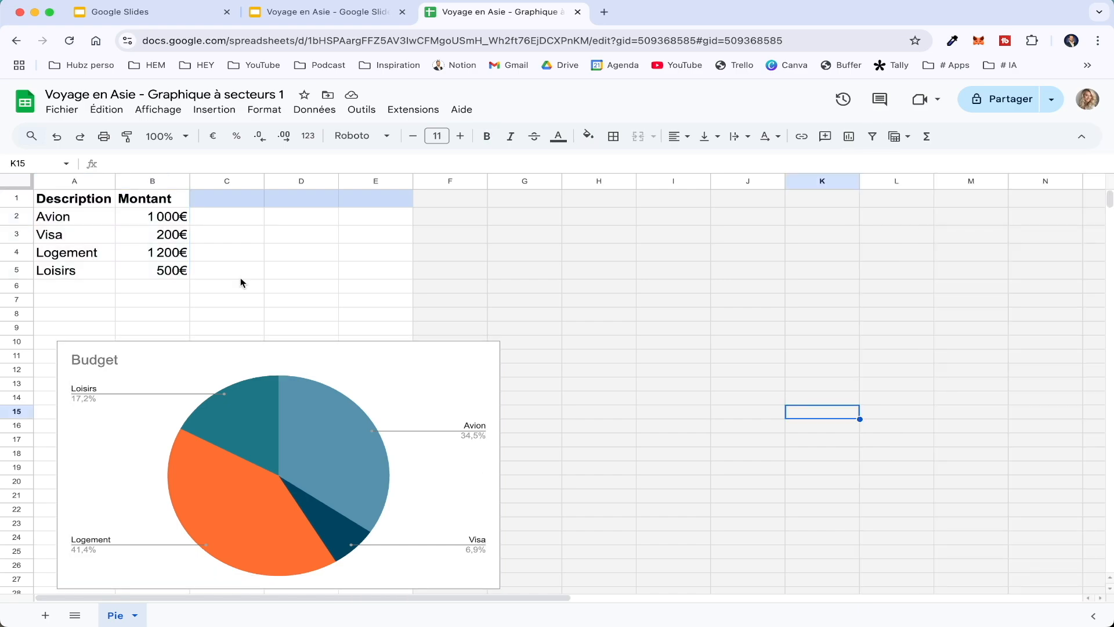
Step: Return to the Voyage en Asie presentation and update the linked pie chart from its source
{"action": "left_click", "coordinate": [348, 11]}
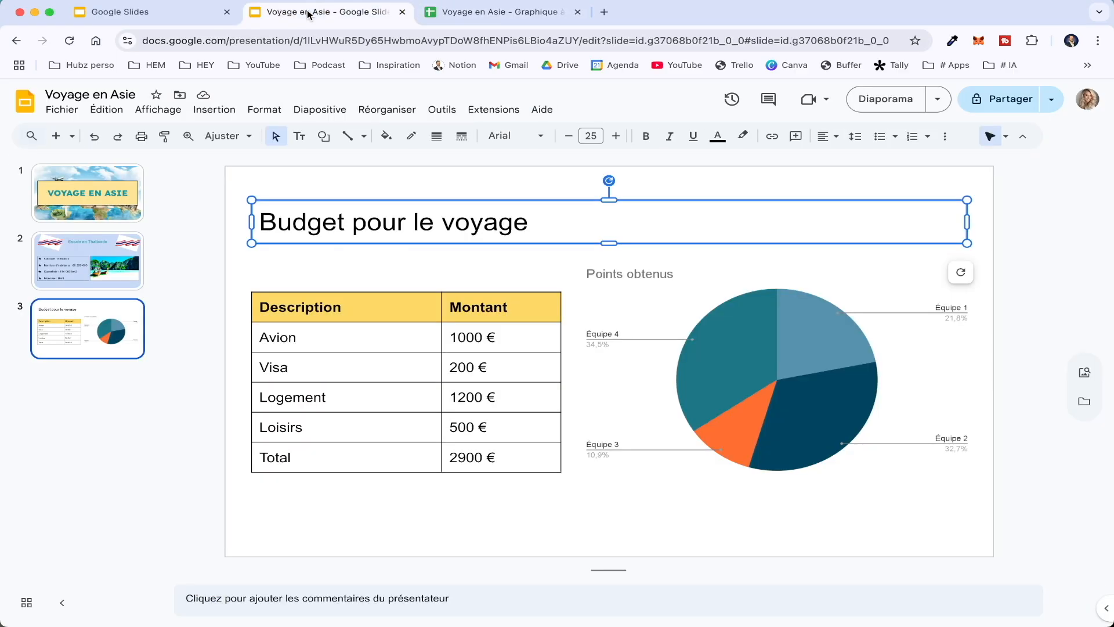
{"action": "left_click", "coordinate": [738, 423]}
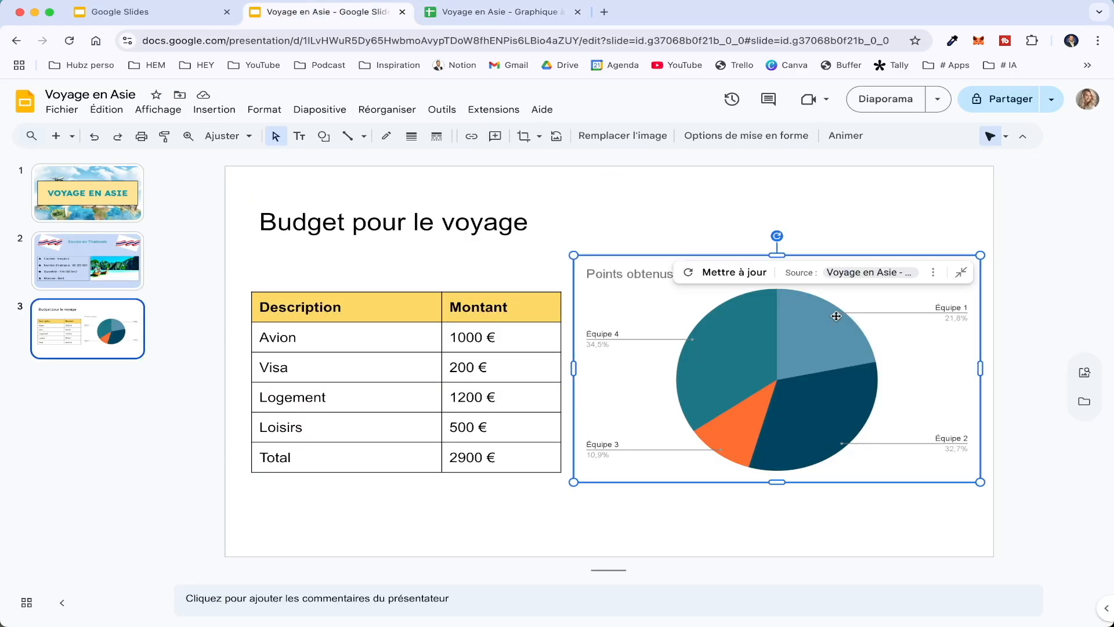
{"action": "left_click", "coordinate": [721, 273]}
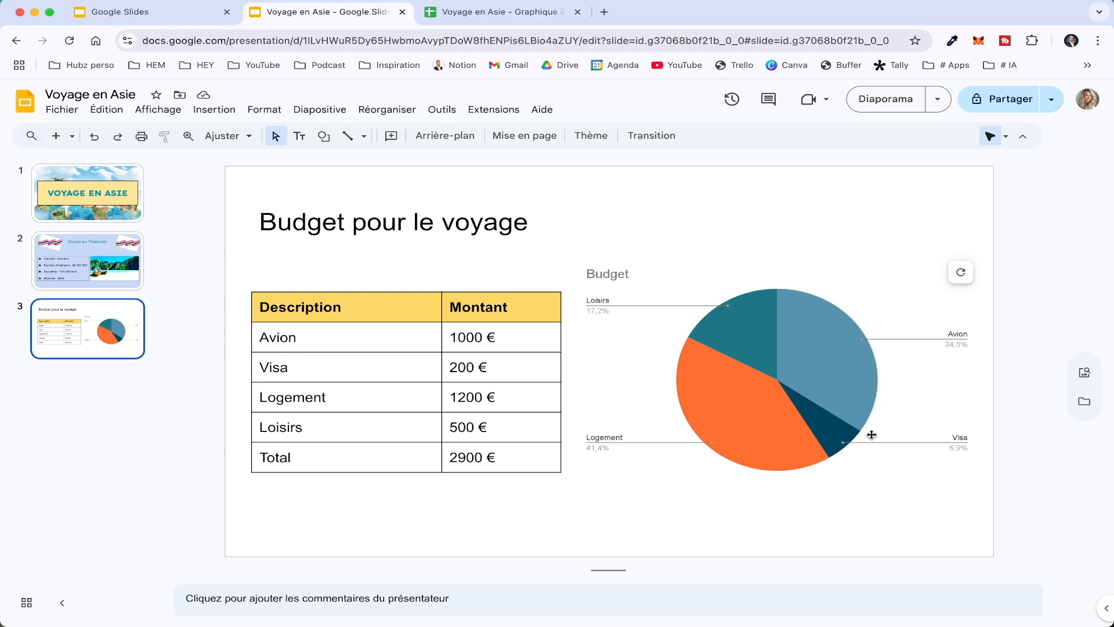
Step: Add a new slide after the budget slide and title it "Découvrir la Thaïlande"
{"action": "key", "text": "super+m"}
{"action": "type", "text": "Déc"}
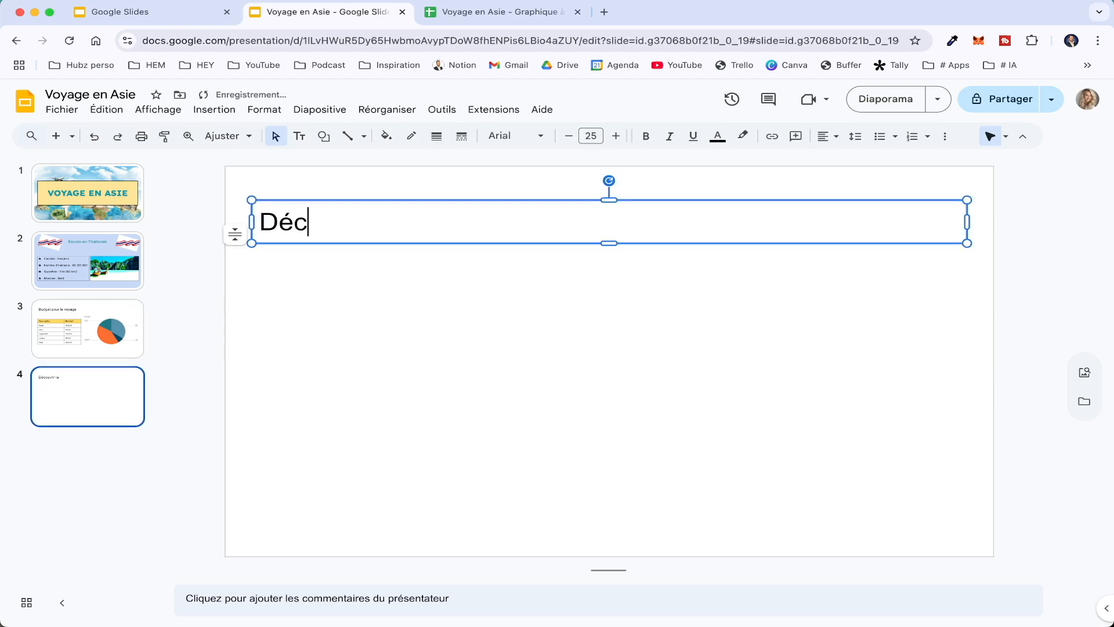
{"action": "type", "text": "ouvrir la Thaïlande"}
Step: Search YouTube for "thailande" and insert the video "THAILAND TRAVEL | 15 Beautiful Places To Visit In Thailand" on the "Découvrir la Thaïlande" slide
{"action": "left_click", "coordinate": [226, 113]}
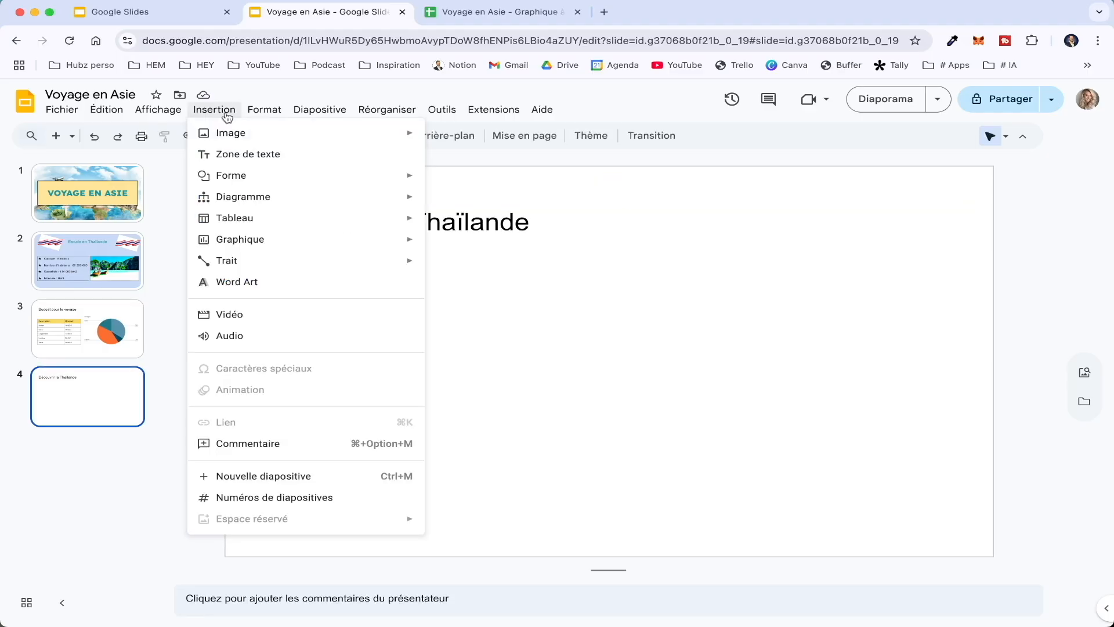
{"action": "left_click", "coordinate": [231, 313]}
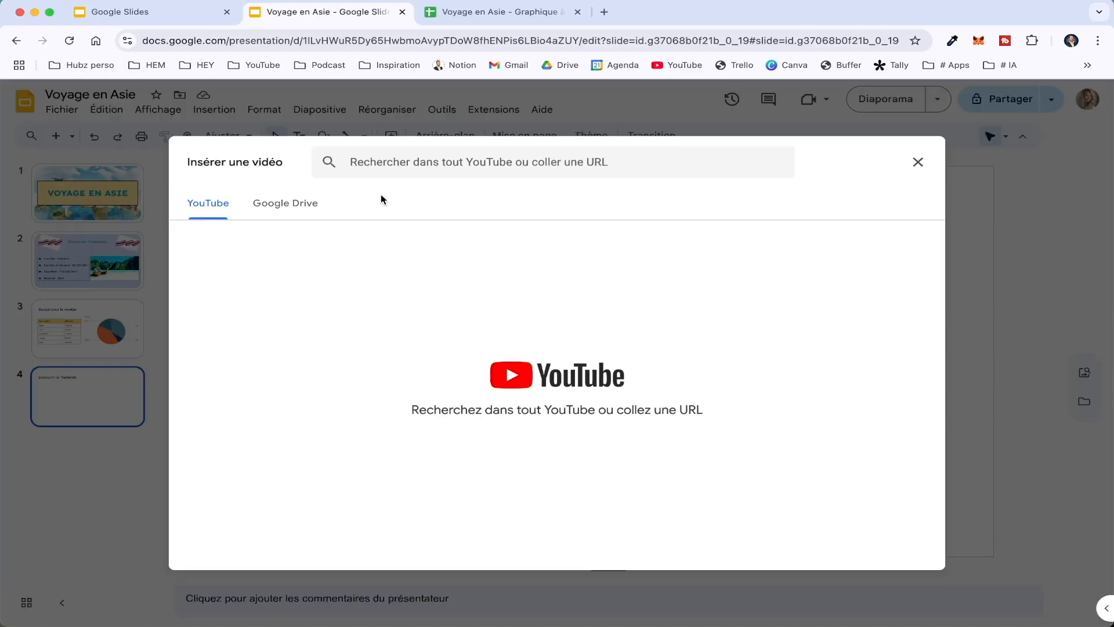
{"action": "left_click", "coordinate": [395, 171]}
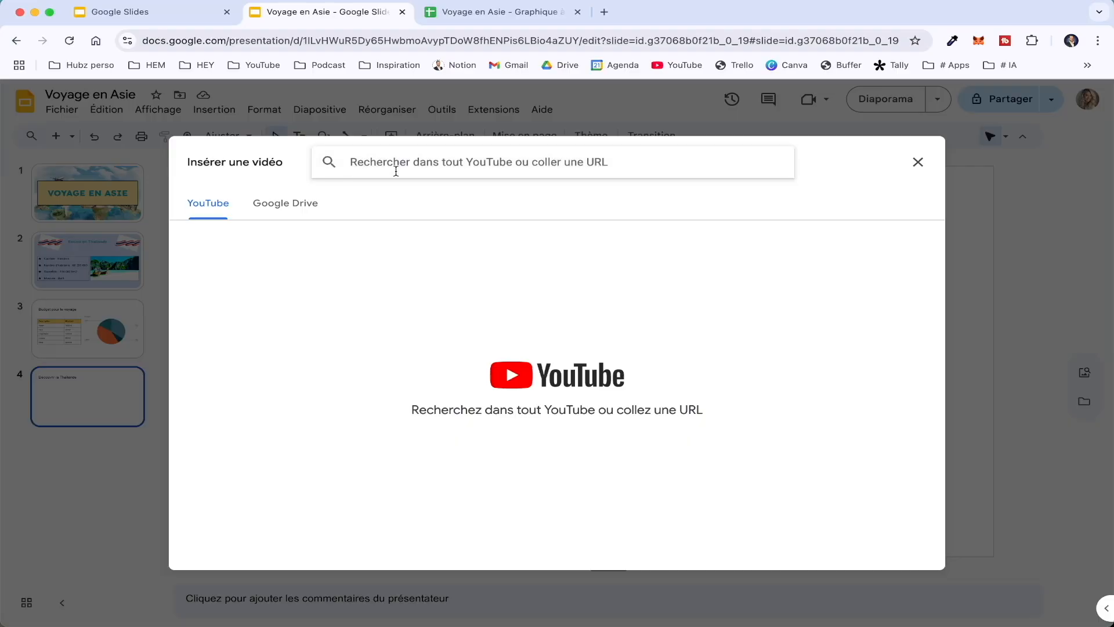
{"action": "type", "text": "thailande"}
{"action": "key", "text": "Return"}
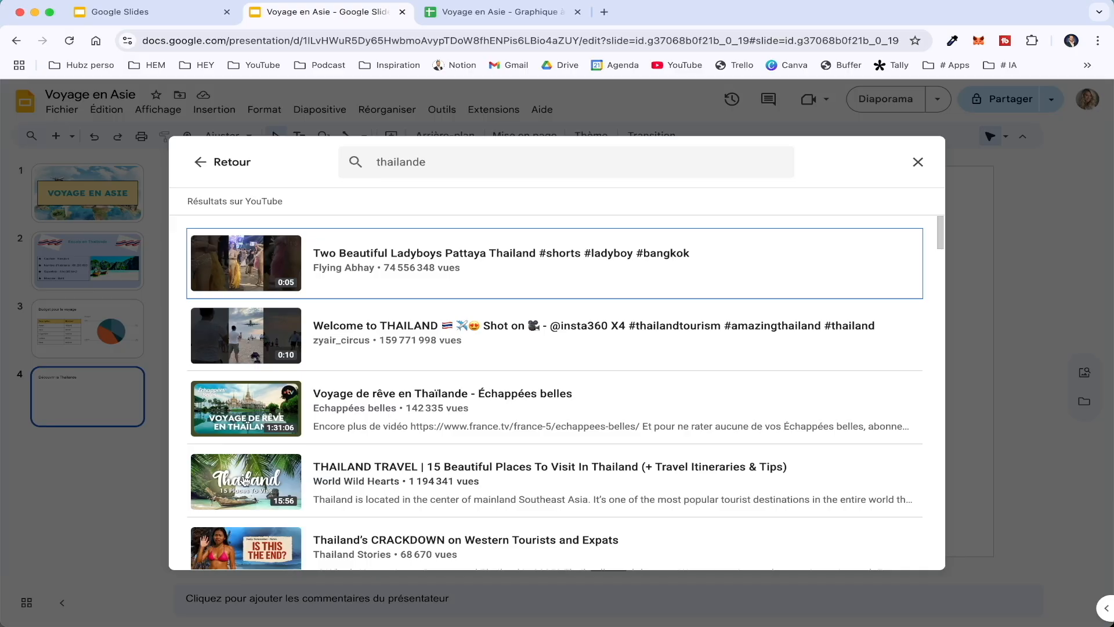
{"action": "left_click", "coordinate": [351, 473]}
{"action": "left_click", "coordinate": [899, 552]}
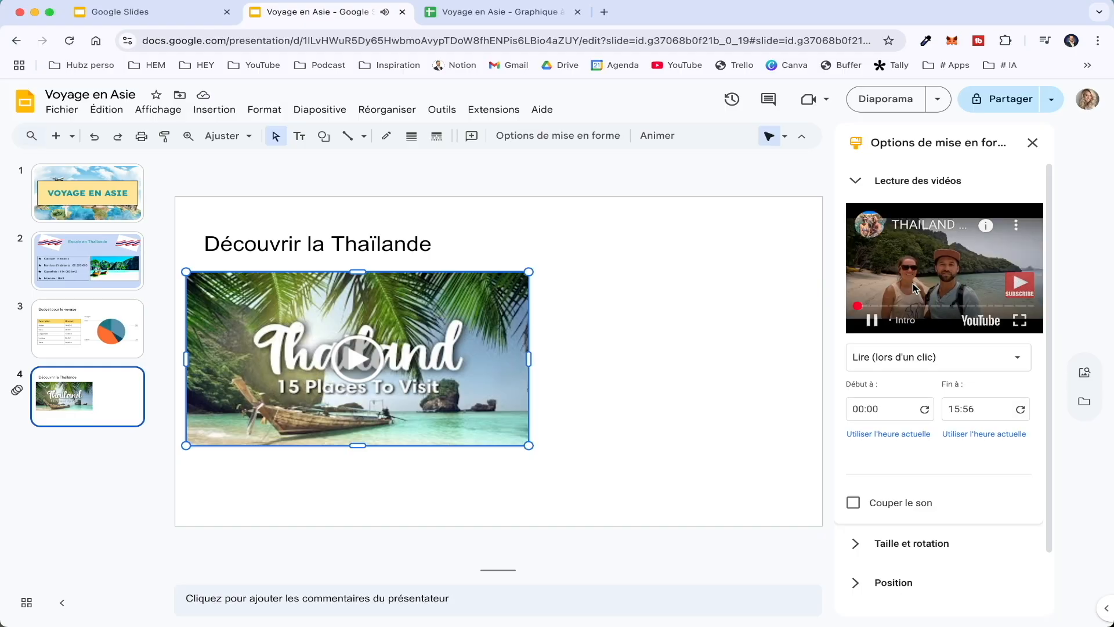
{"action": "left_click", "coordinate": [966, 367]}
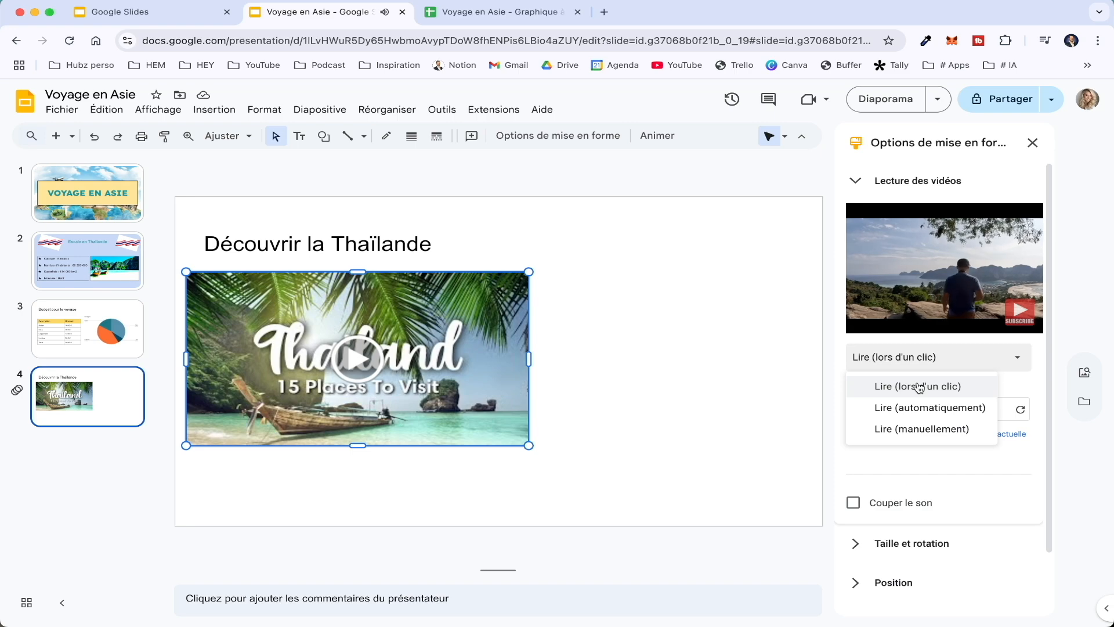
{"action": "left_click", "coordinate": [1008, 361]}
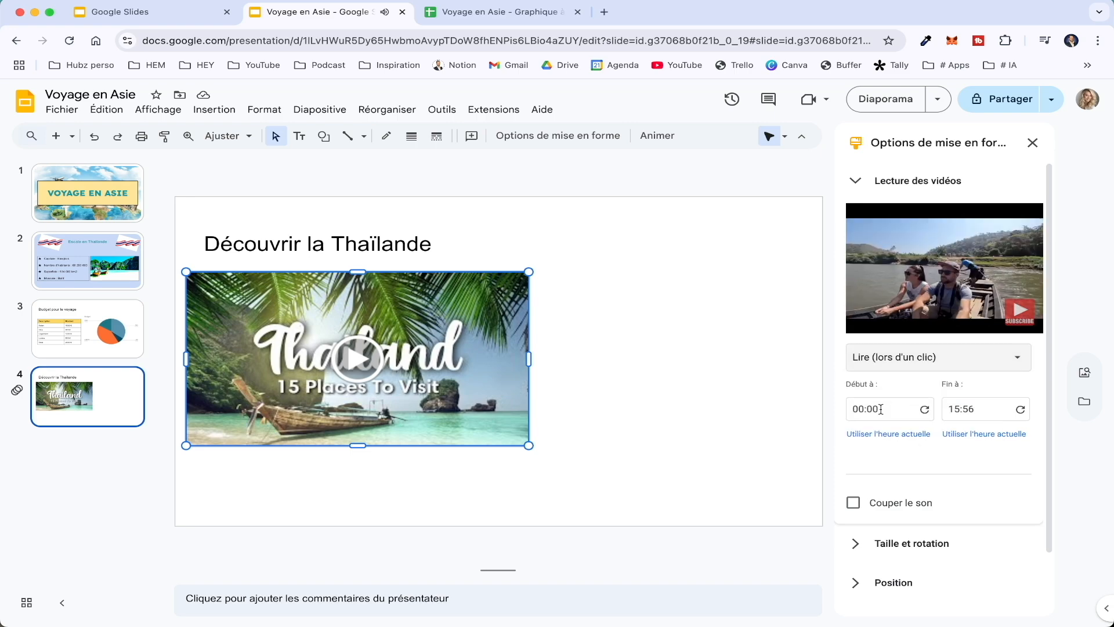